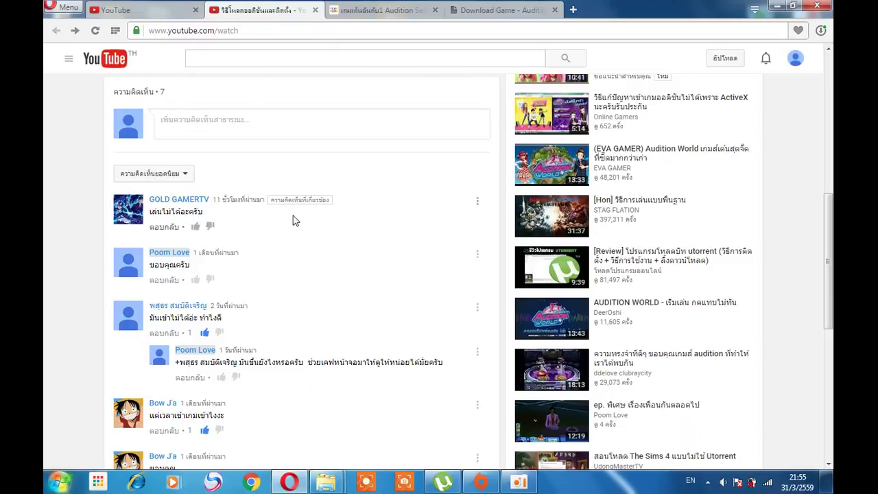
Step: Switch from the YouTube comments to the Audition website, and view the game download options on its download page
{"action": "scroll", "coordinate": [295, 220], "scroll_direction": "down", "scroll_amount": 2}
{"action": "scroll", "coordinate": [295, 220], "scroll_direction": "up", "scroll_amount": 1}
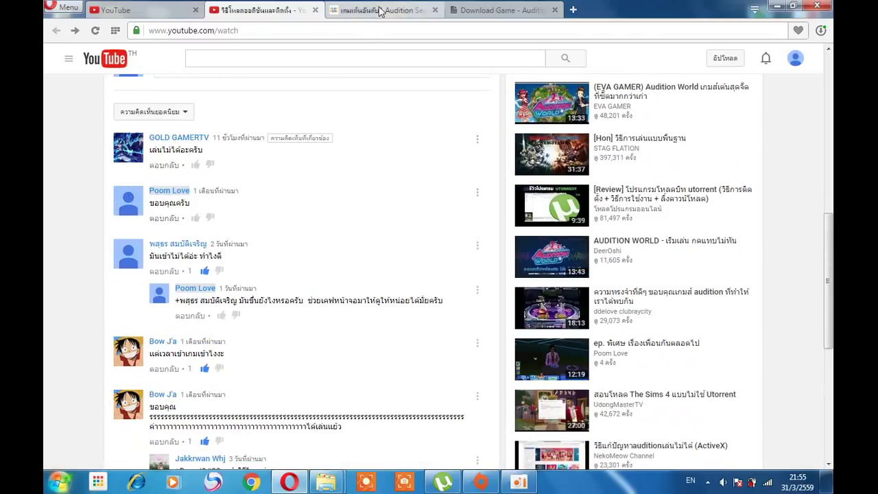
{"action": "left_click", "coordinate": [380, 11]}
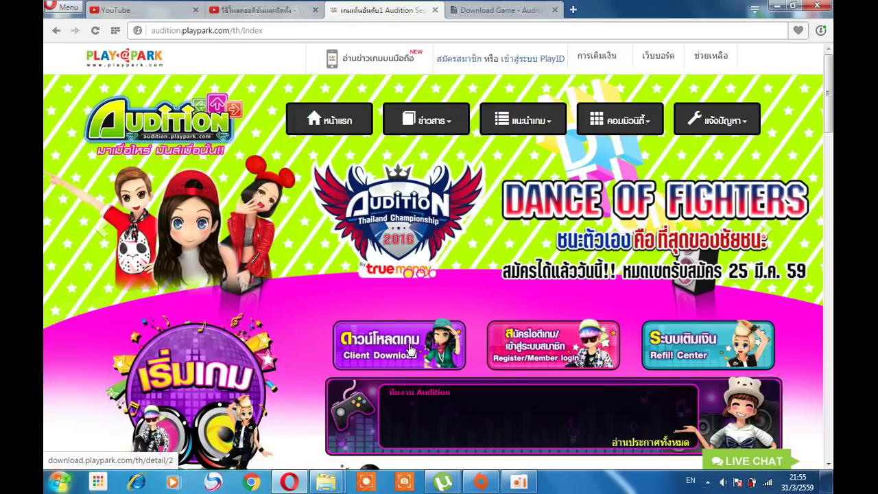
{"action": "left_click", "coordinate": [497, 10]}
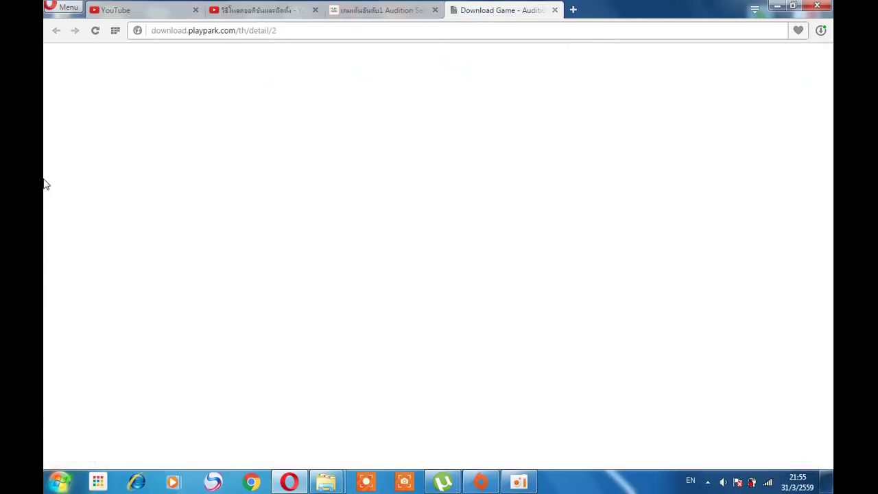
{"action": "scroll", "coordinate": [185, 168], "scroll_direction": "up", "scroll_amount": 6}
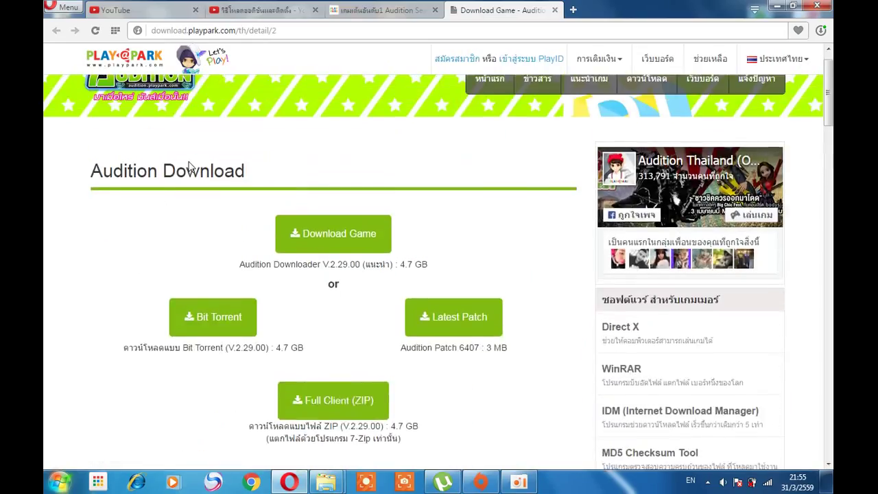
{"action": "scroll", "coordinate": [190, 167], "scroll_direction": "down", "scroll_amount": 1}
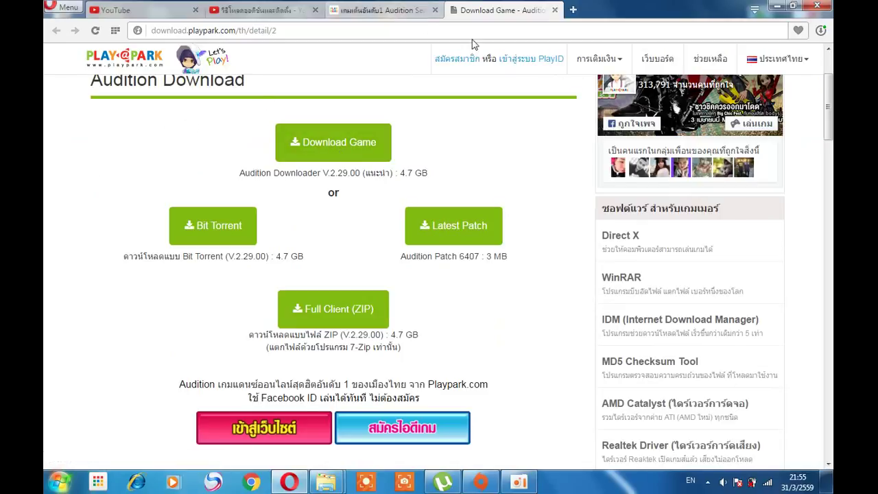
Step: Examine the Manual Patches list on the download page, comparing the patch versions, dates and the note for version 6400
{"action": "scroll", "coordinate": [106, 129], "scroll_direction": "down", "scroll_amount": 3}
{"action": "scroll", "coordinate": [106, 129], "scroll_direction": "down", "scroll_amount": 2}
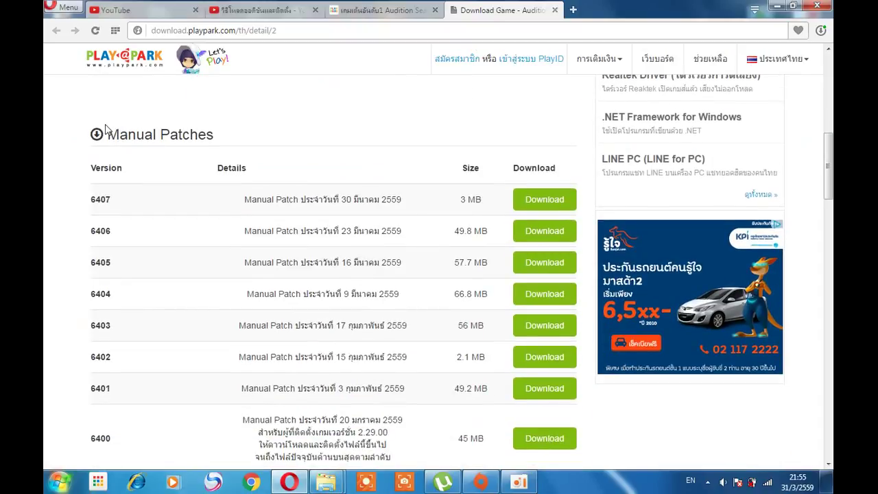
{"action": "scroll", "coordinate": [172, 176], "scroll_direction": "down", "scroll_amount": 5}
{"action": "scroll", "coordinate": [386, 151], "scroll_direction": "up", "scroll_amount": 5}
{"action": "scroll", "coordinate": [395, 154], "scroll_direction": "down", "scroll_amount": 1}
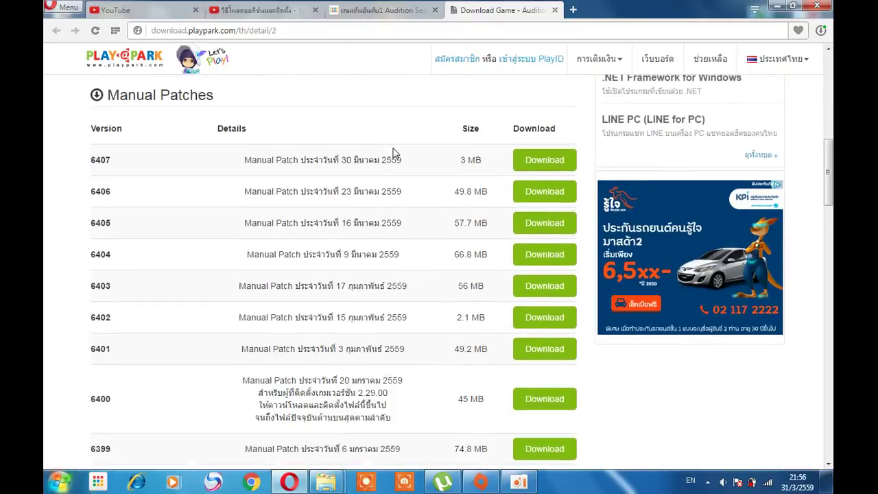
{"action": "scroll", "coordinate": [425, 178], "scroll_direction": "down", "scroll_amount": 1}
{"action": "scroll", "coordinate": [341, 248], "scroll_direction": "up", "scroll_amount": 3}
{"action": "scroll", "coordinate": [487, 226], "scroll_direction": "down", "scroll_amount": 4}
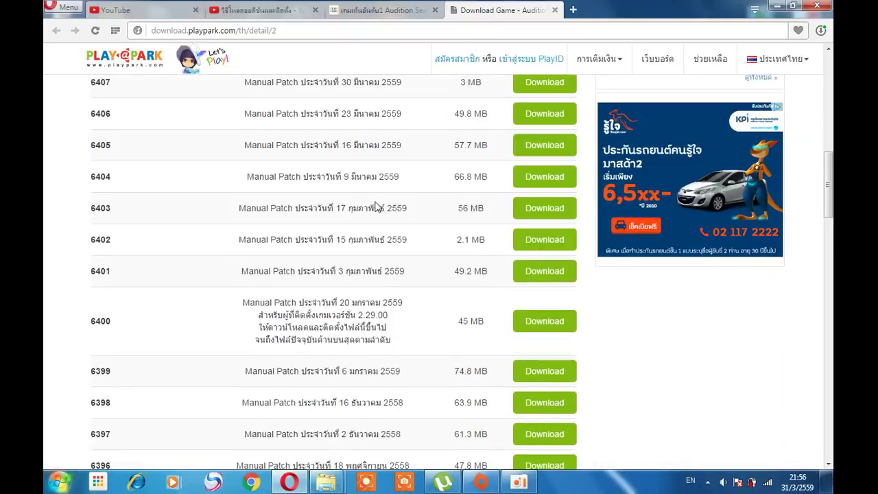
{"action": "scroll", "coordinate": [496, 174], "scroll_direction": "up", "scroll_amount": 2}
{"action": "scroll", "coordinate": [122, 227], "scroll_direction": "up", "scroll_amount": 1}
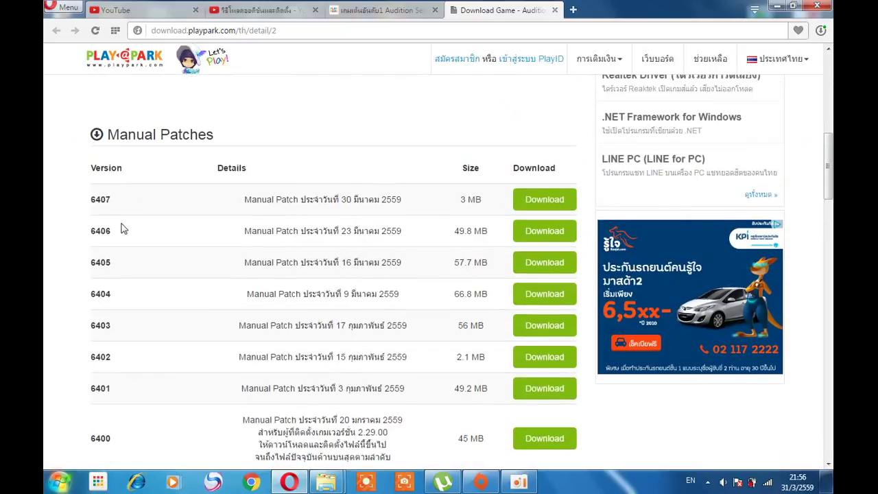
{"action": "scroll", "coordinate": [196, 309], "scroll_direction": "down", "scroll_amount": 2}
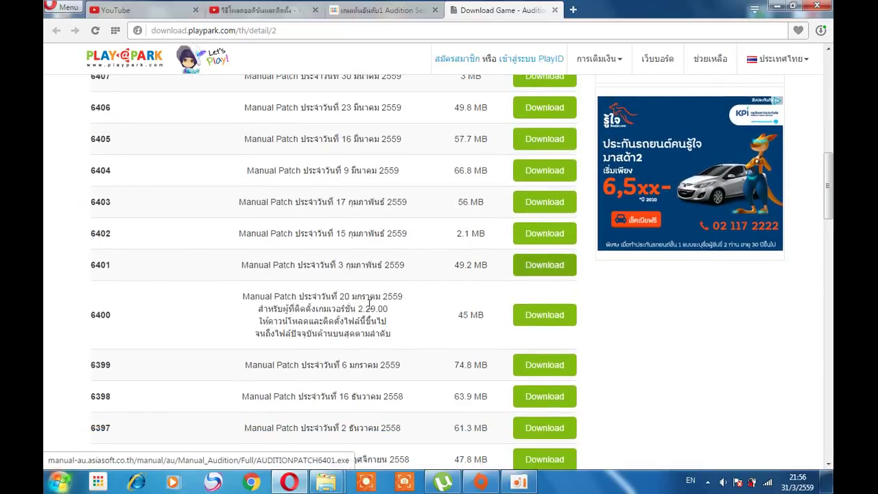
{"action": "scroll", "coordinate": [323, 155], "scroll_direction": "up", "scroll_amount": 5}
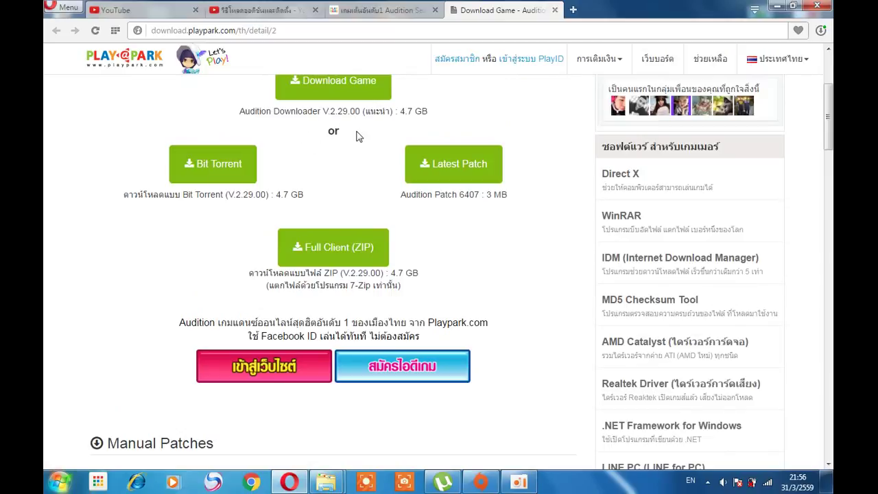
{"action": "scroll", "coordinate": [356, 136], "scroll_direction": "down", "scroll_amount": 5}
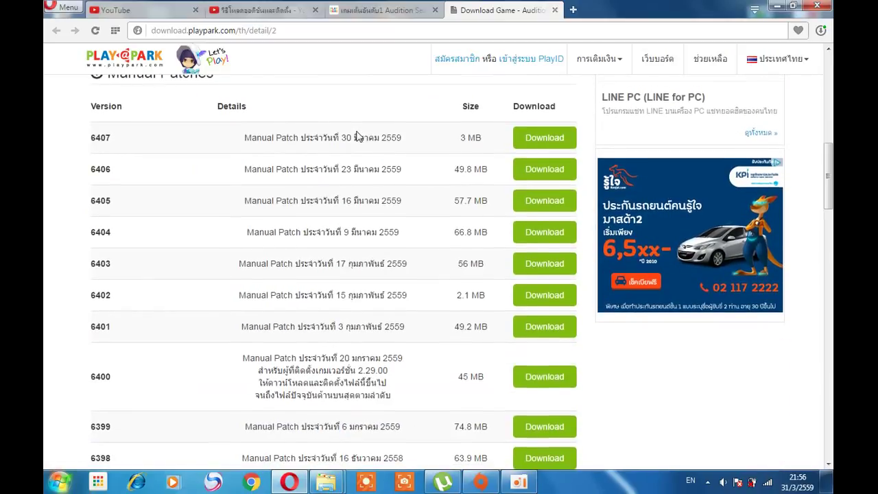
{"action": "scroll", "coordinate": [412, 206], "scroll_direction": "down", "scroll_amount": 1}
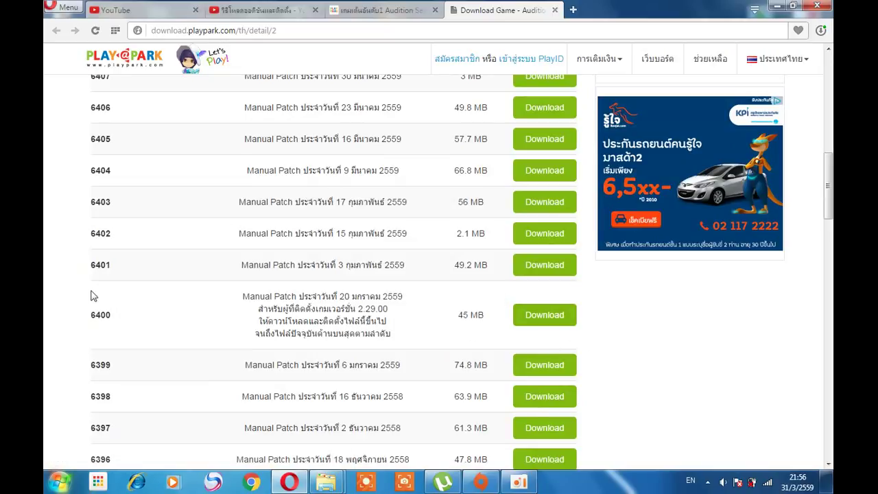
{"action": "scroll", "coordinate": [454, 268], "scroll_direction": "up", "scroll_amount": 2}
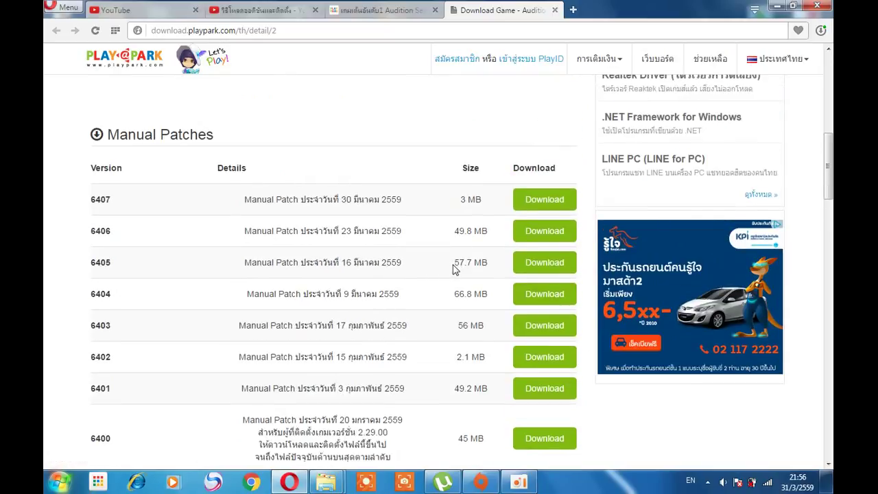
{"action": "scroll", "coordinate": [453, 269], "scroll_direction": "down", "scroll_amount": 2}
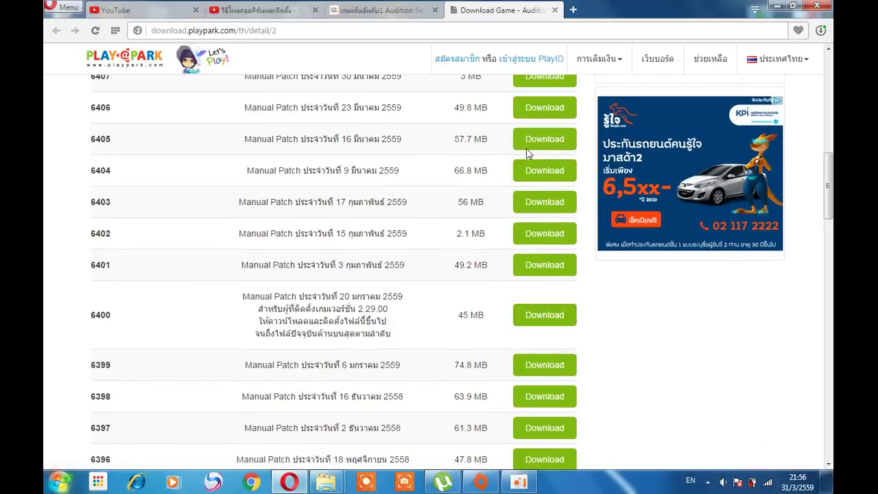
{"action": "scroll", "coordinate": [483, 210], "scroll_direction": "up", "scroll_amount": 3}
{"action": "scroll", "coordinate": [483, 209], "scroll_direction": "down", "scroll_amount": 2}
{"action": "scroll", "coordinate": [411, 274], "scroll_direction": "up", "scroll_amount": 2}
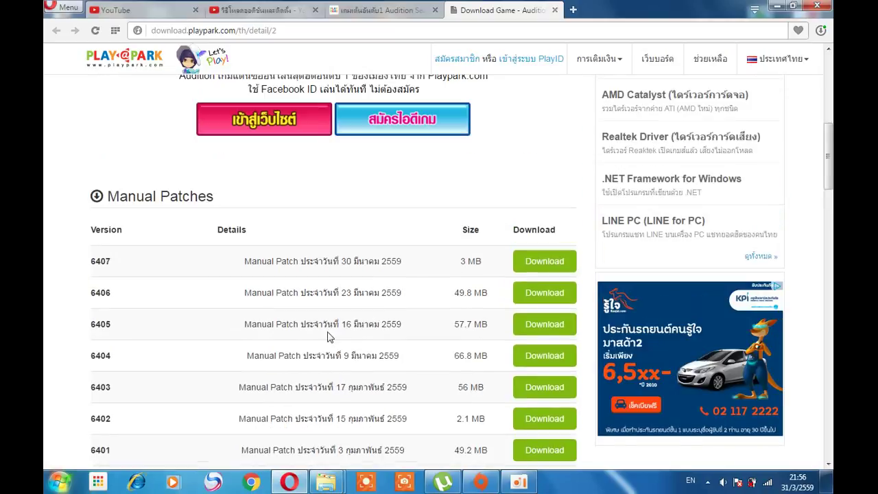
Step: Switch to Windows Explorer, open the Audition folder on drive D1 (D:) and look through its files for existing patches
{"action": "mouse_move", "coordinate": [335, 485]}
{"action": "left_click", "coordinate": [233, 416]}
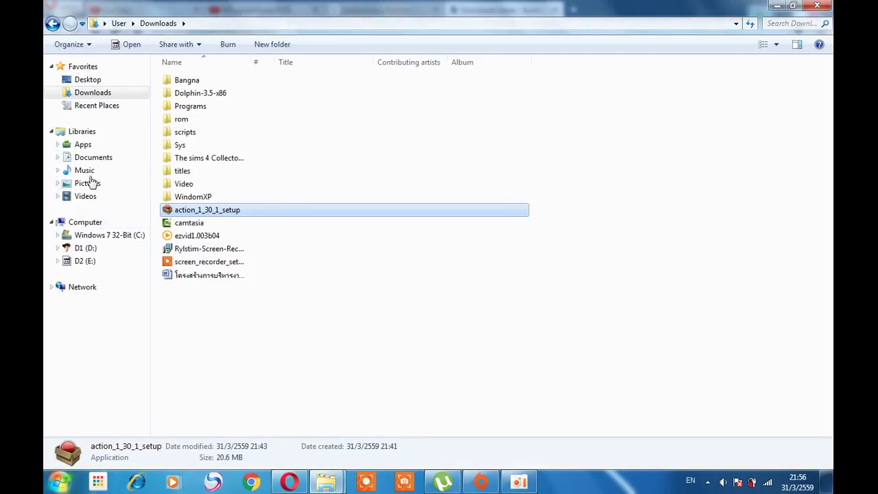
{"action": "left_click", "coordinate": [85, 248]}
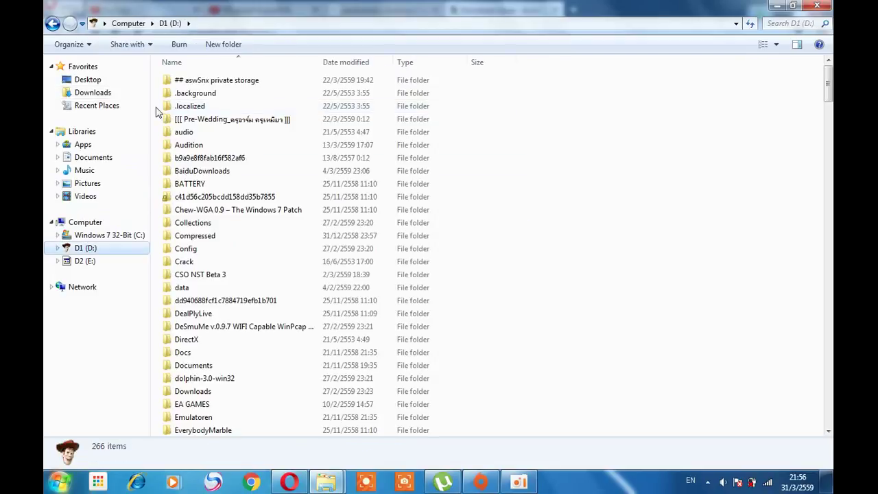
{"action": "scroll", "coordinate": [199, 291], "scroll_direction": "down", "scroll_amount": 4}
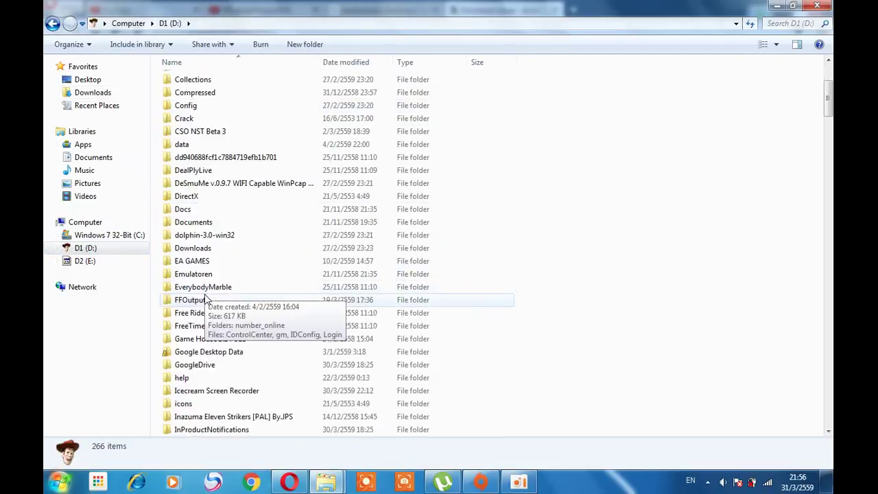
{"action": "scroll", "coordinate": [198, 291], "scroll_direction": "up", "scroll_amount": 4}
{"action": "scroll", "coordinate": [214, 93], "scroll_direction": "down", "scroll_amount": 5}
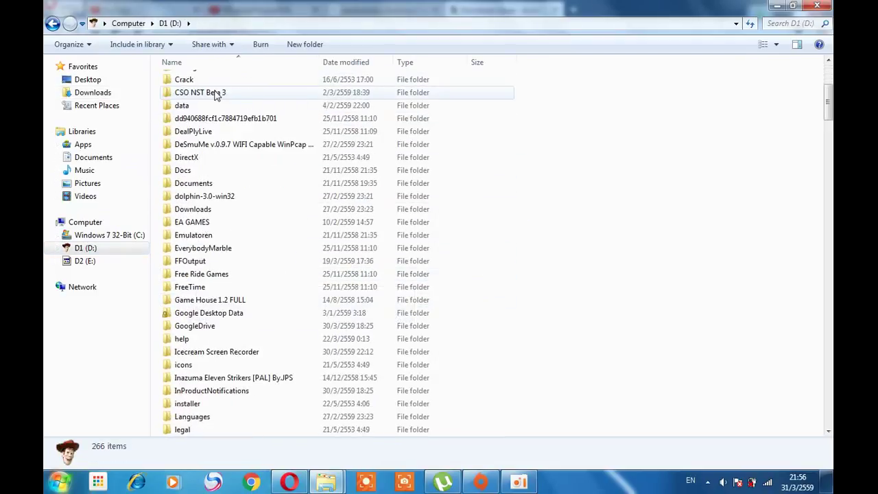
{"action": "scroll", "coordinate": [215, 93], "scroll_direction": "down", "scroll_amount": 5}
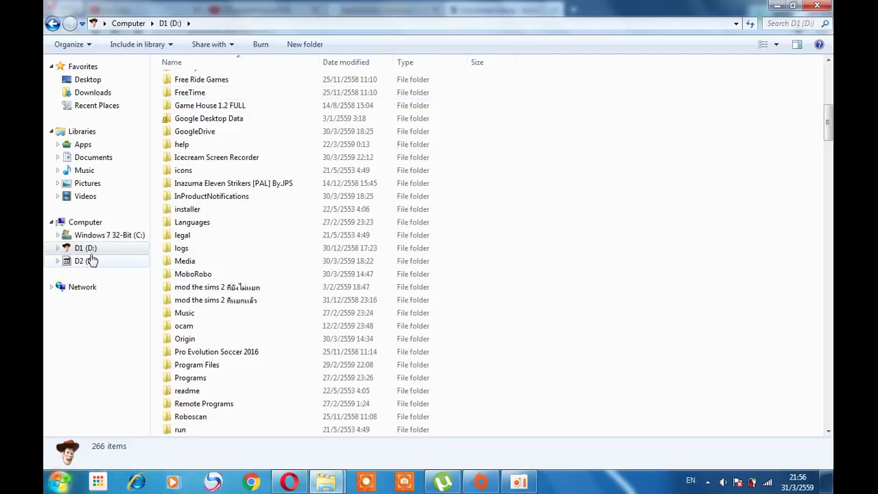
{"action": "scroll", "coordinate": [209, 182], "scroll_direction": "up", "scroll_amount": 10}
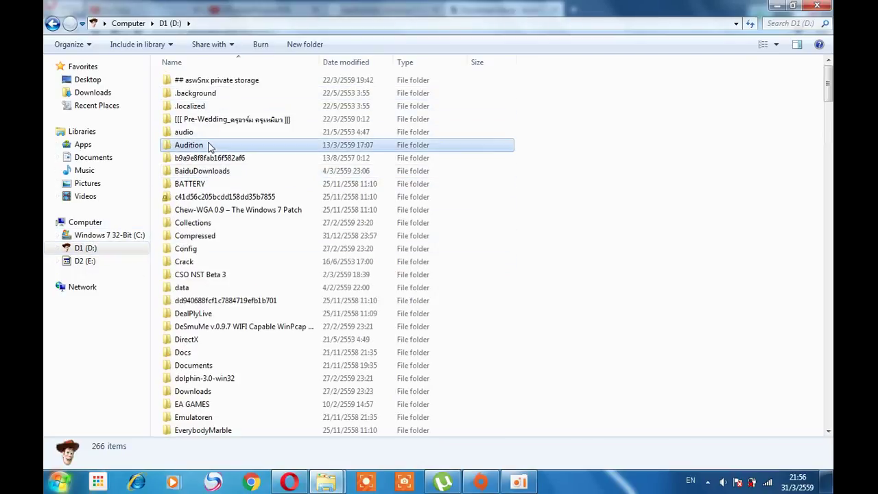
{"action": "double_click", "coordinate": [209, 146]}
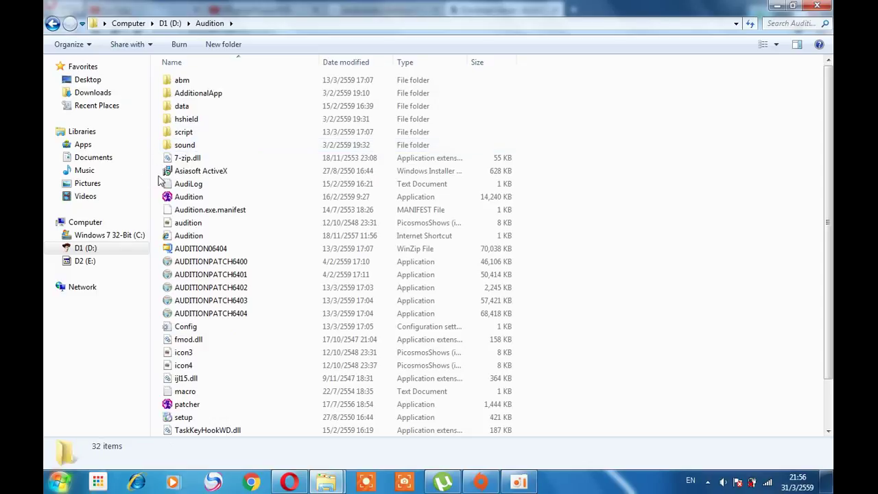
{"action": "scroll", "coordinate": [206, 192], "scroll_direction": "down", "scroll_amount": 2}
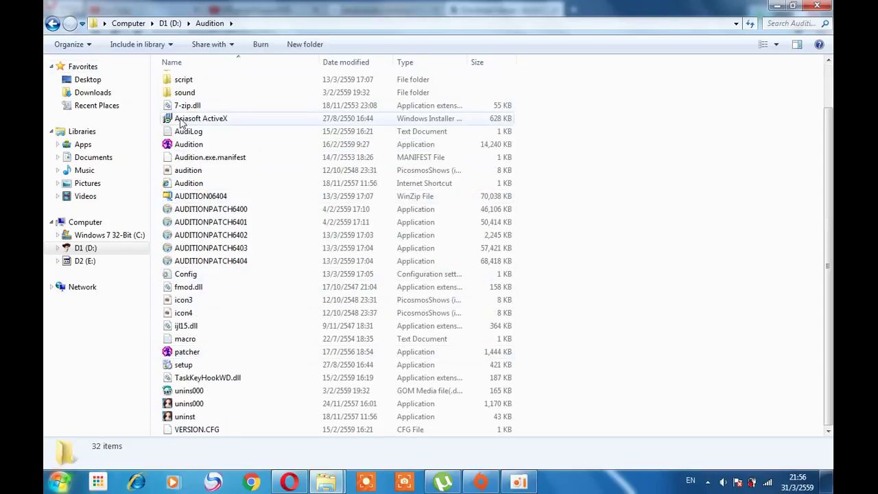
{"action": "scroll", "coordinate": [213, 161], "scroll_direction": "up", "scroll_amount": 2}
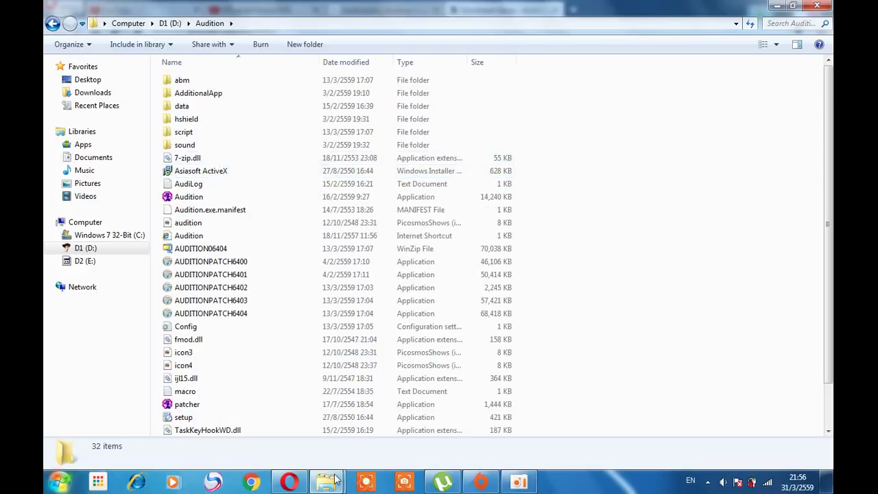
Step: Compare the website's Manual Patches list in Opera with the patch files in the Audition folder in Windows Explorer
{"action": "left_click", "coordinate": [289, 481]}
{"action": "scroll", "coordinate": [326, 187], "scroll_direction": "down", "scroll_amount": 1}
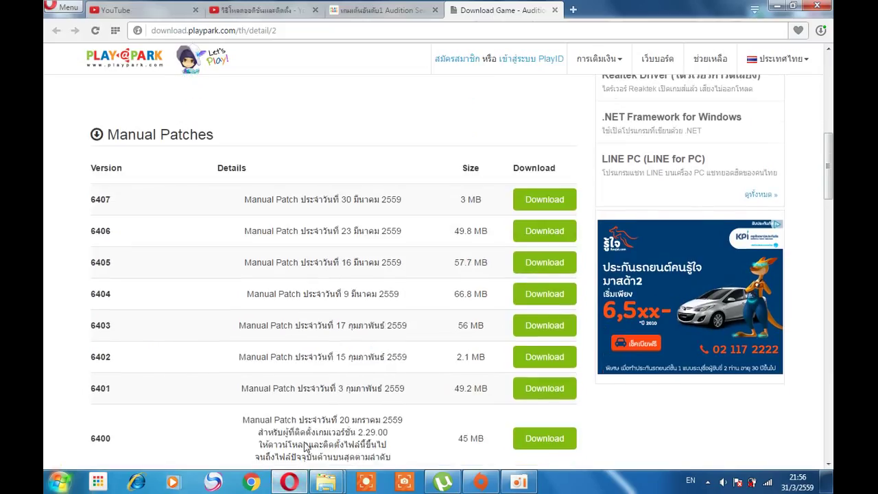
{"action": "mouse_move", "coordinate": [326, 481]}
{"action": "left_click", "coordinate": [283, 414]}
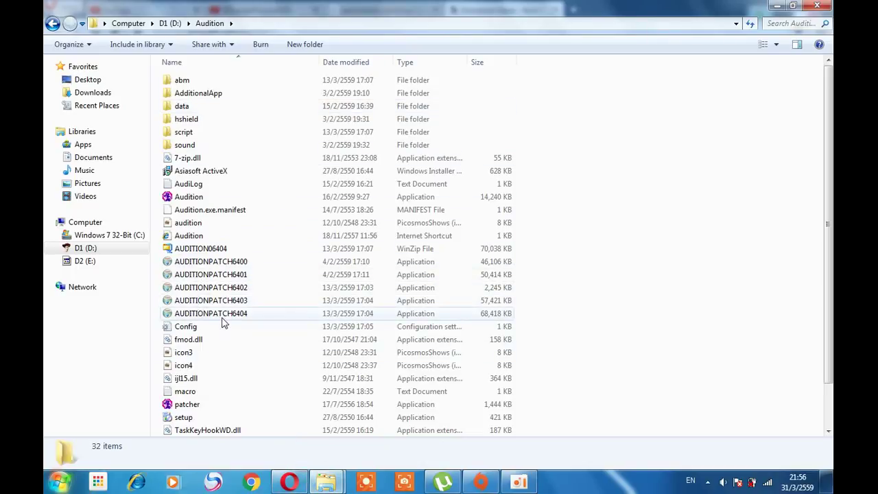
Step: Switch back to Opera and download manual patches 6405, 6406 and 6407 from the Audition page
{"action": "left_click", "coordinate": [289, 481]}
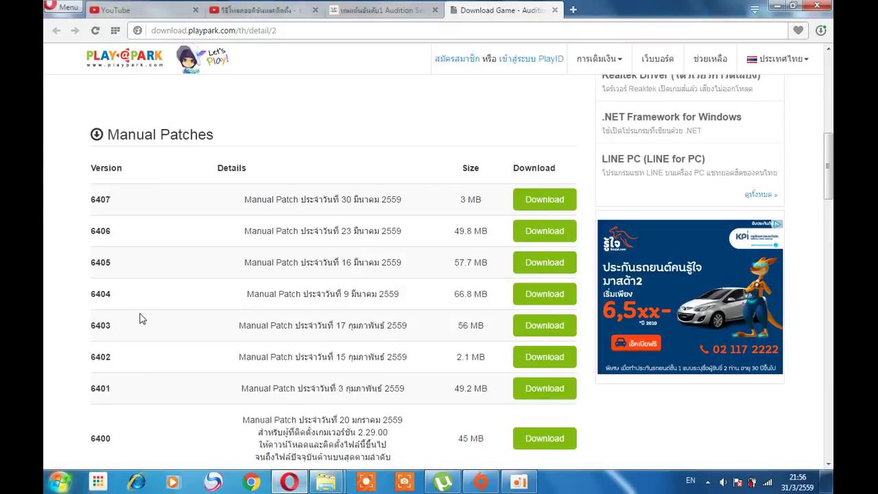
{"action": "left_click", "coordinate": [557, 265]}
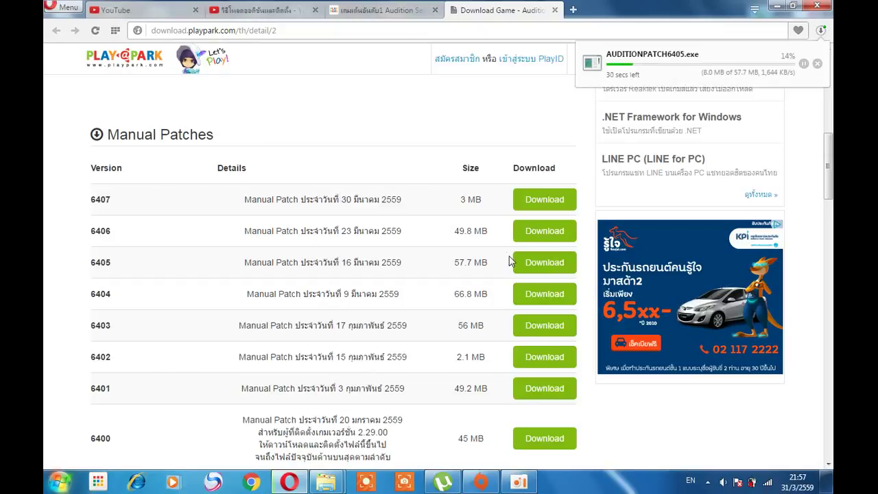
{"action": "left_click", "coordinate": [528, 233]}
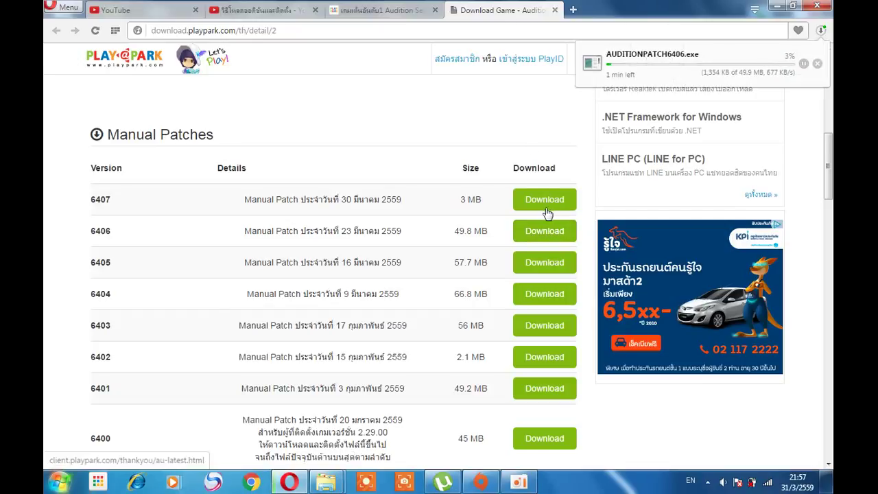
{"action": "left_click", "coordinate": [545, 203]}
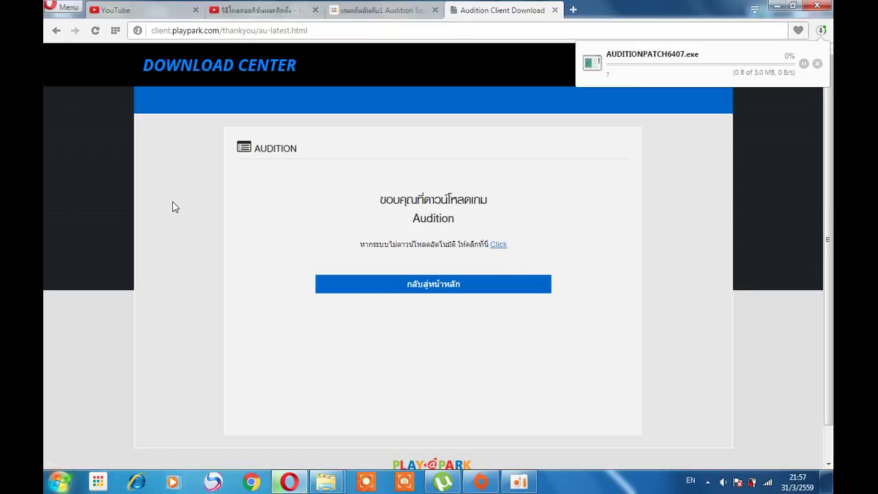
Step: Check the patch downloads, switch to the Downloads folder and cut the three AUDITIONPATCH files there for moving
{"action": "left_click", "coordinate": [821, 30]}
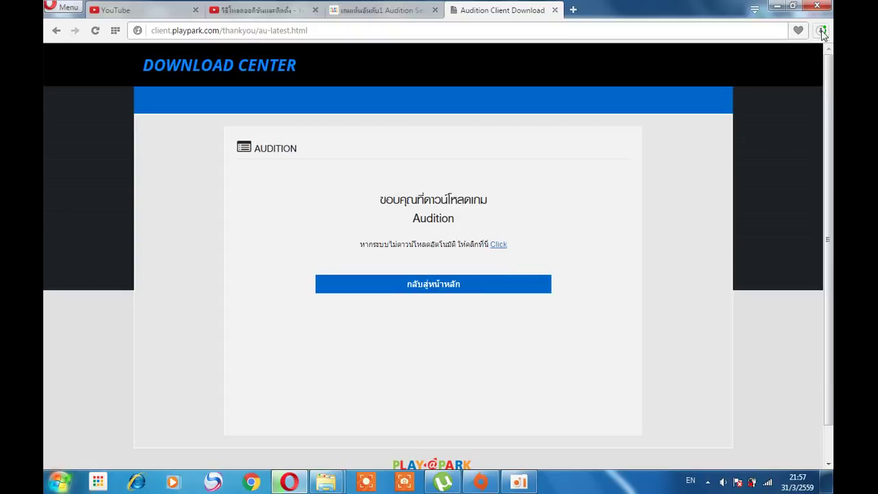
{"action": "left_click", "coordinate": [821, 31]}
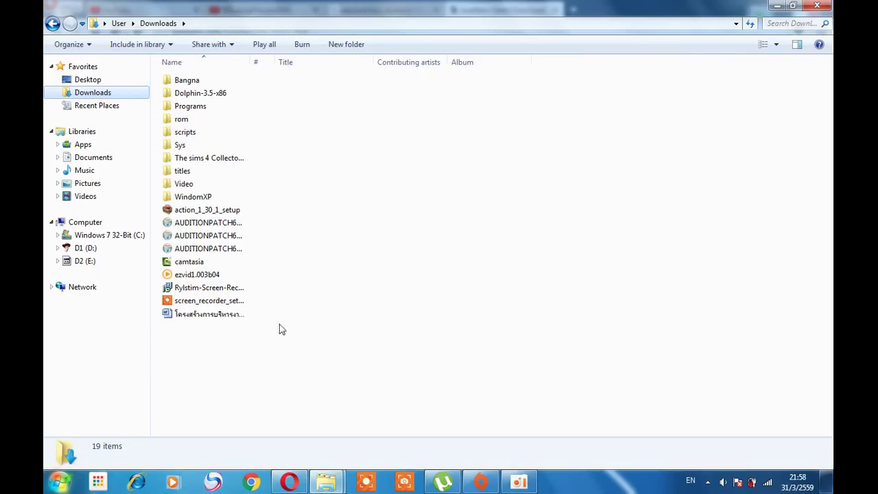
{"action": "left_click_drag", "start_coordinate": [192, 217], "coordinate": [188, 248]}
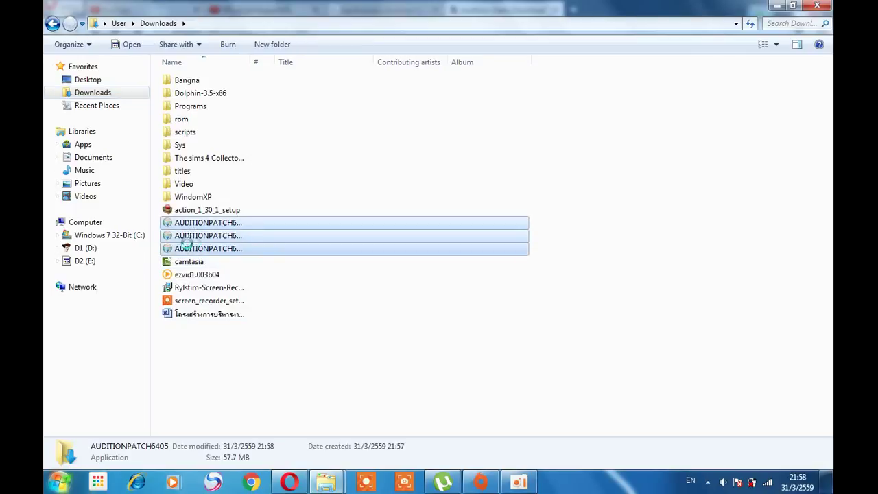
{"action": "right_click", "coordinate": [189, 248]}
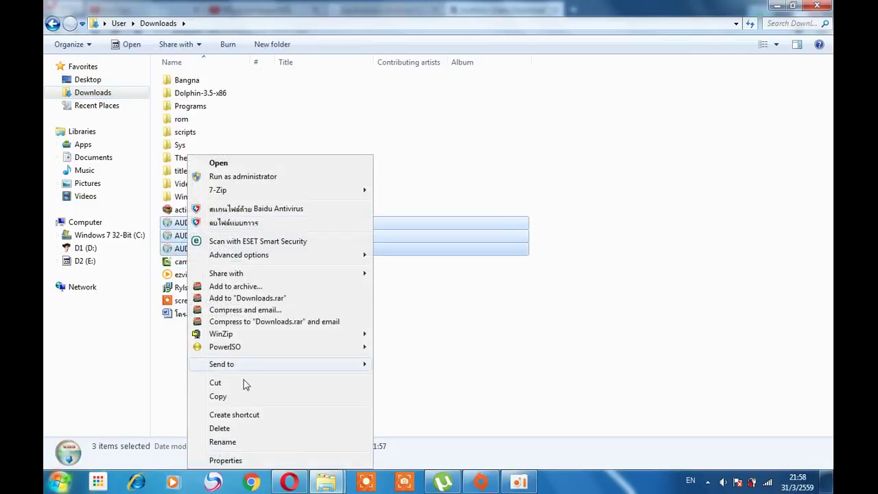
{"action": "left_click", "coordinate": [224, 385]}
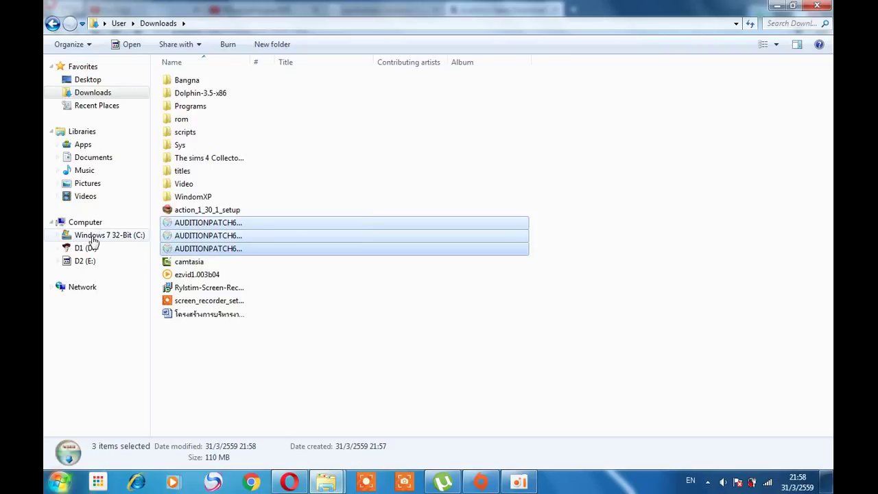
Step: Paste the three cut patch files into the Audition folder on drive D1 (D:)
{"action": "left_click", "coordinate": [91, 240]}
{"action": "left_click", "coordinate": [87, 248]}
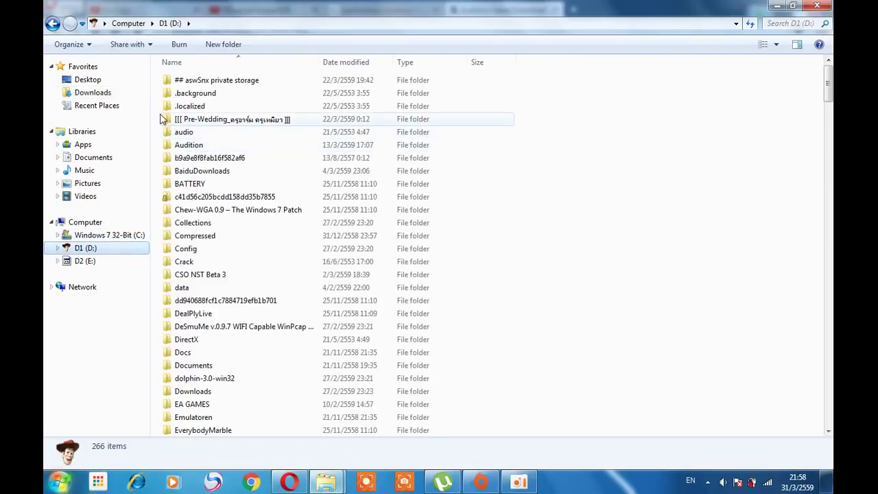
{"action": "double_click", "coordinate": [206, 144]}
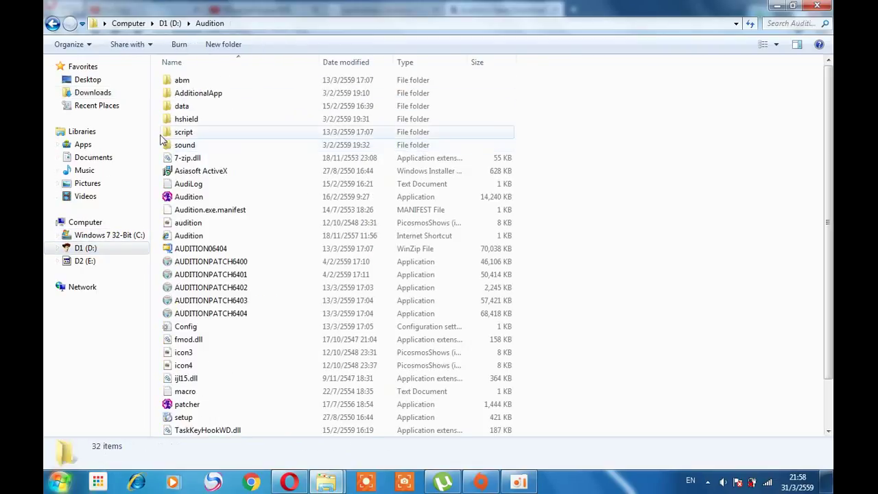
{"action": "right_click", "coordinate": [156, 130]}
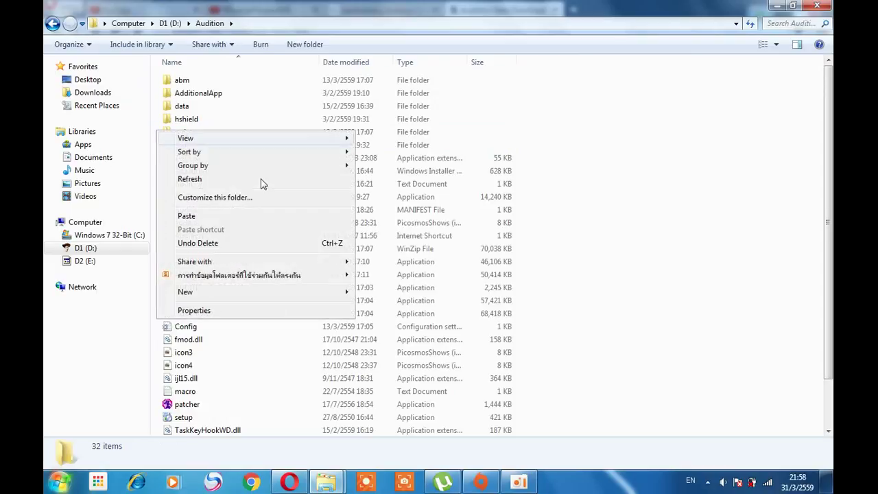
{"action": "left_click", "coordinate": [229, 215]}
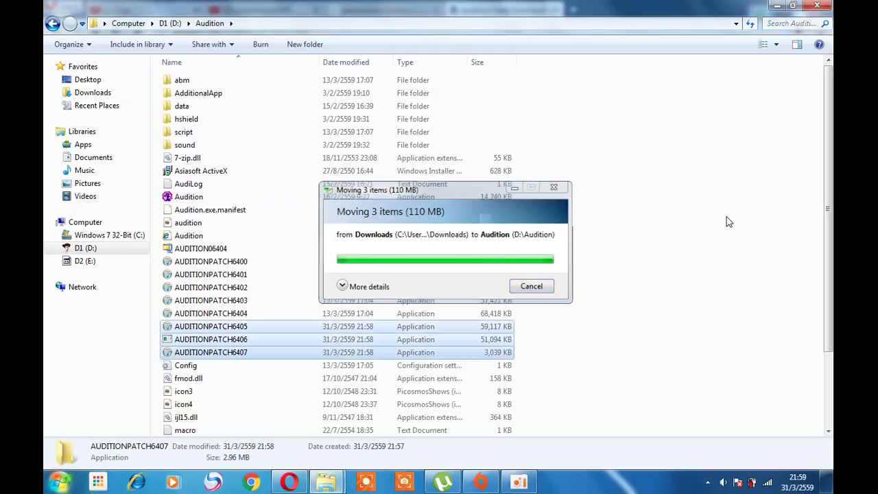
Step: Run the patcher application from the Audition folder and minimize the oCam window covering the launcher
{"action": "left_click", "coordinate": [729, 220]}
{"action": "scroll", "coordinate": [729, 221], "scroll_direction": "down", "scroll_amount": 3}
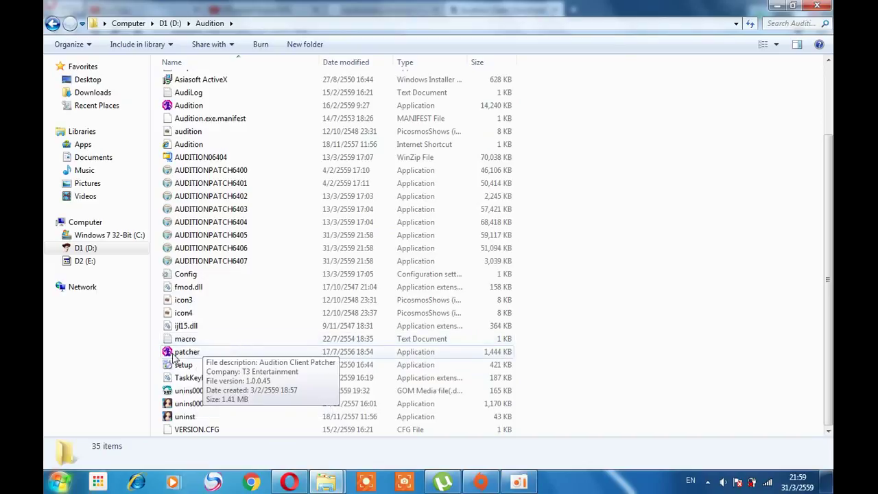
{"action": "double_click", "coordinate": [186, 354]}
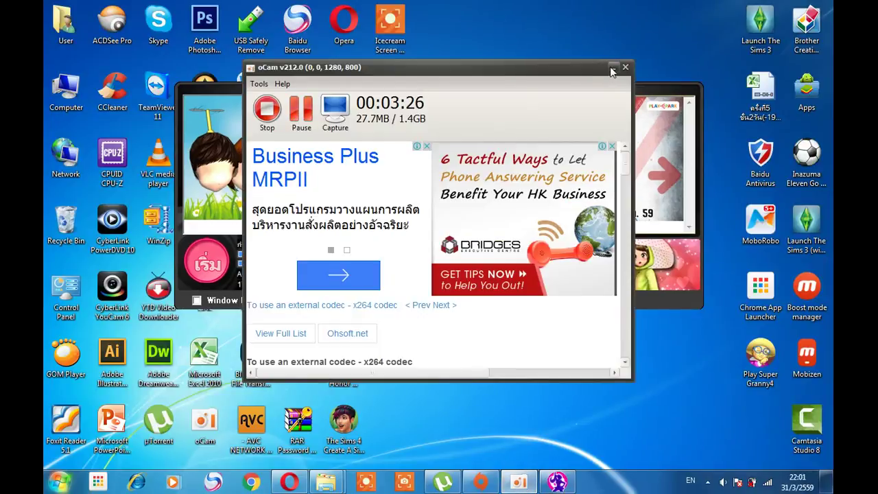
{"action": "left_click", "coordinate": [613, 70]}
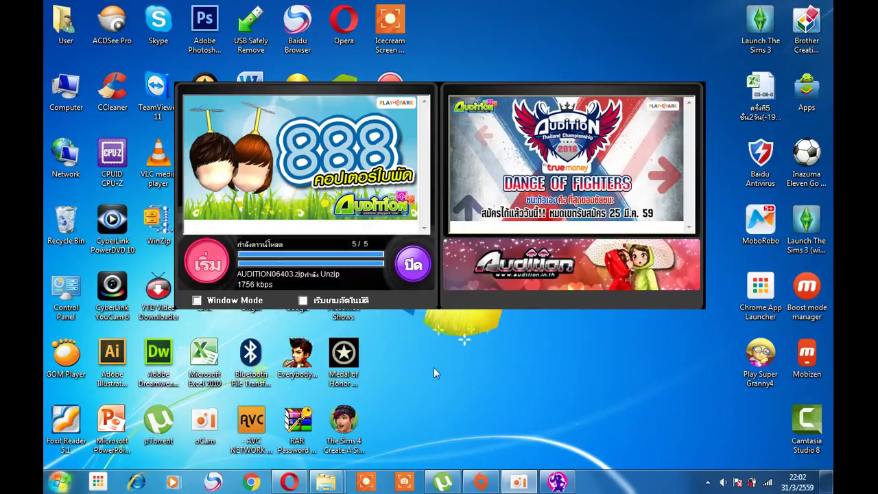
{"action": "mouse_move", "coordinate": [325, 483]}
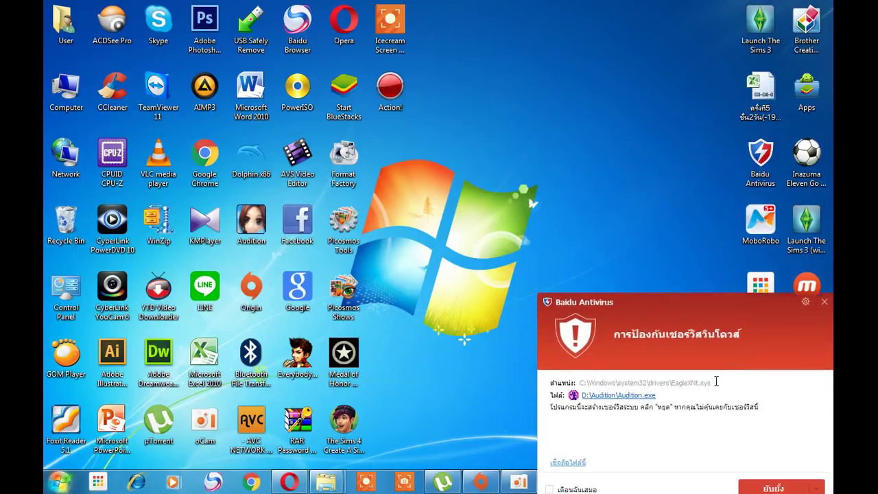
Step: Dismiss the Baidu Antivirus alert and the Audition Firewall error dialog, and return to the desktop
{"action": "left_click", "coordinate": [824, 266]}
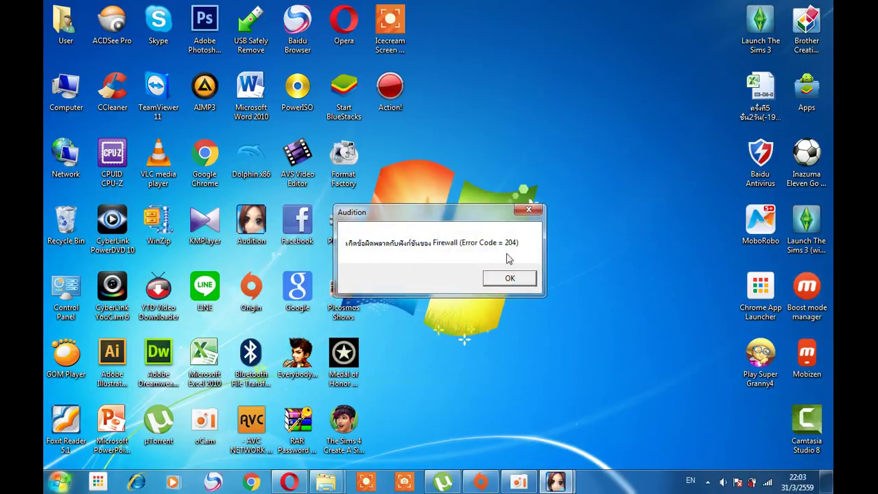
{"action": "left_click", "coordinate": [512, 278]}
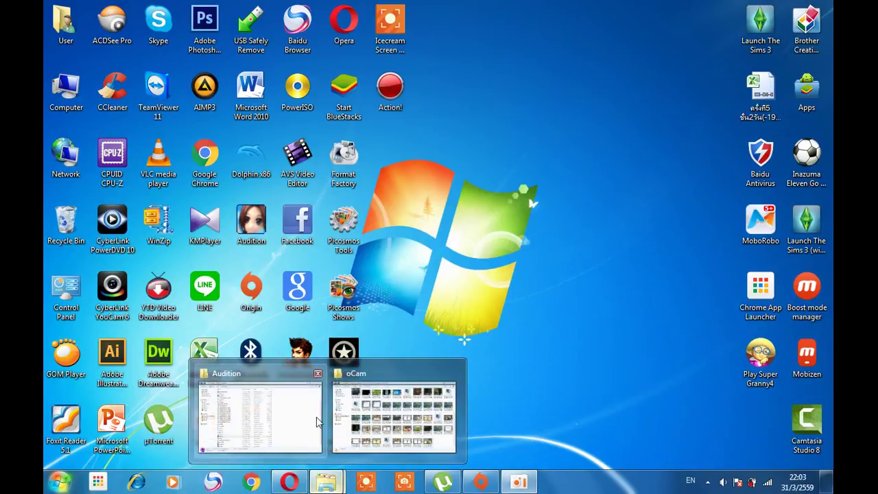
{"action": "left_click", "coordinate": [274, 419]}
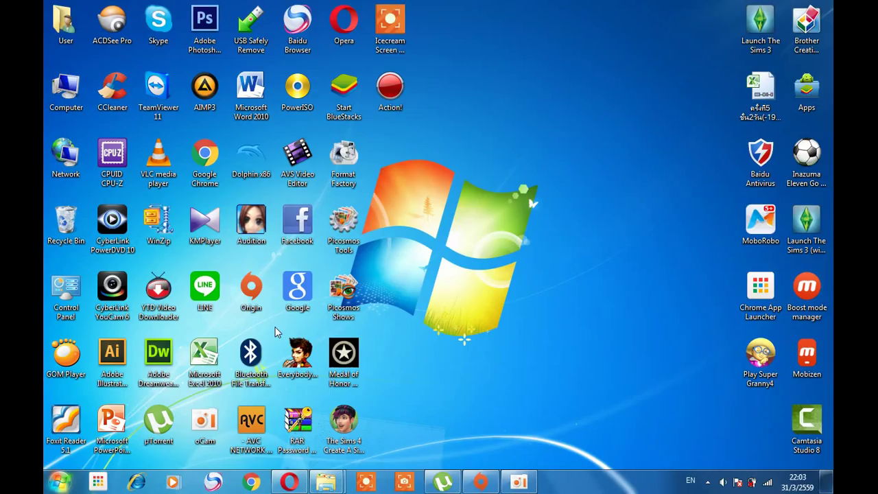
{"action": "key", "text": "super+d"}
Step: Open AVC NETWORK from the desktop, minimize oCam and start the game through Audition Login
{"action": "left_click", "coordinate": [264, 425]}
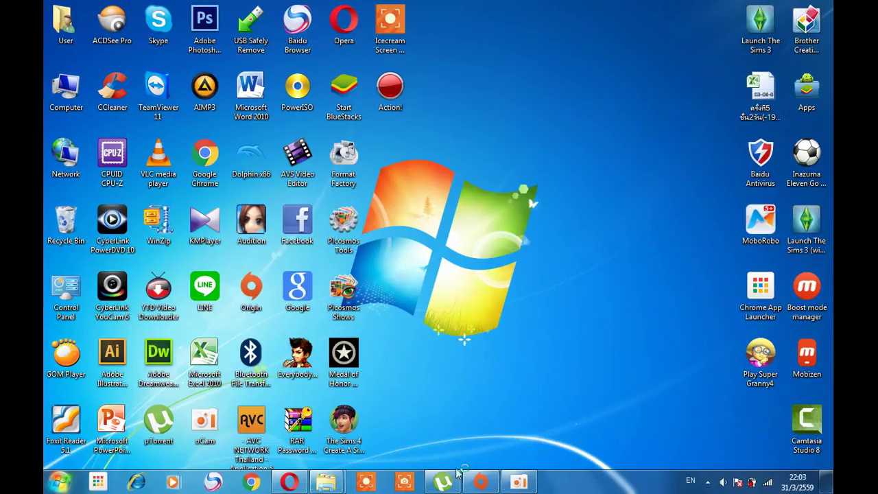
{"action": "left_click", "coordinate": [519, 482]}
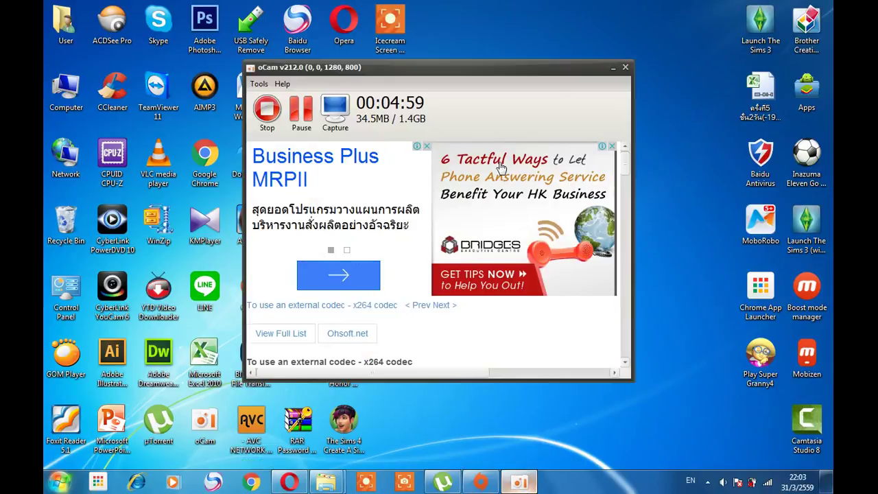
{"action": "left_click", "coordinate": [612, 67]}
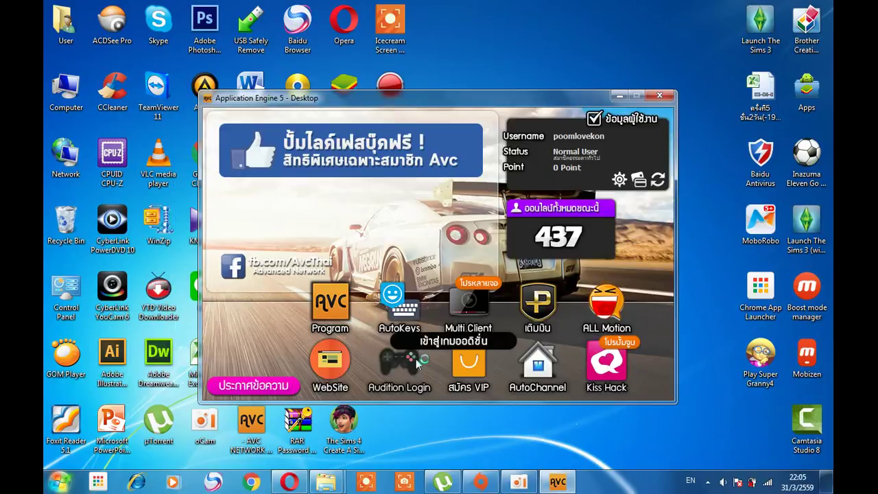
{"action": "left_click", "coordinate": [417, 364]}
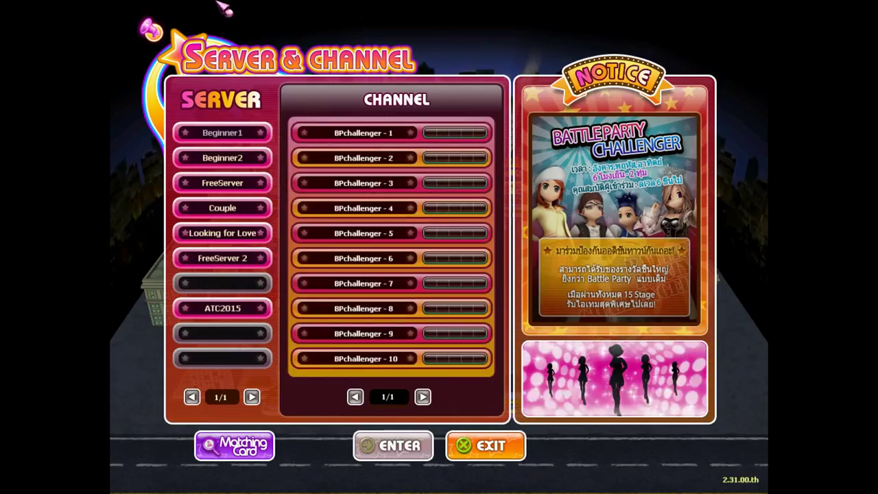
Step: Browse the Beginner2 channels, select FreeServer instead and check the details of channel 1-All Level
{"action": "left_click", "coordinate": [246, 159]}
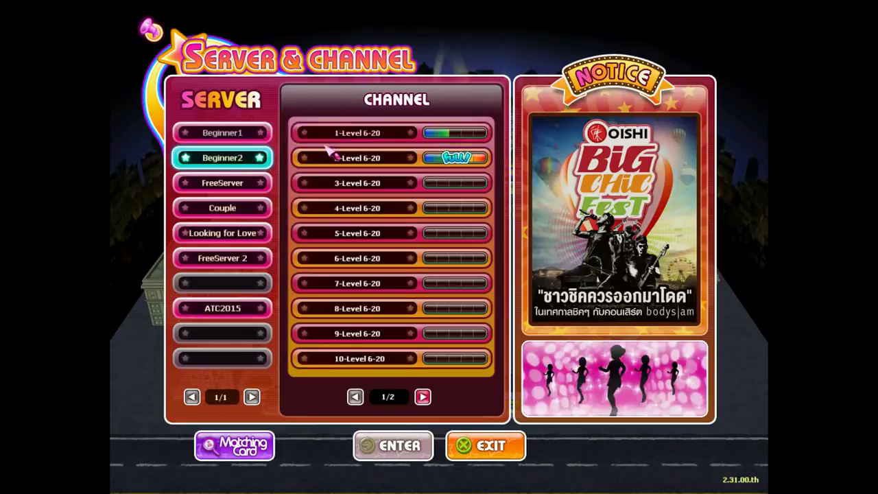
{"action": "left_click", "coordinate": [236, 184]}
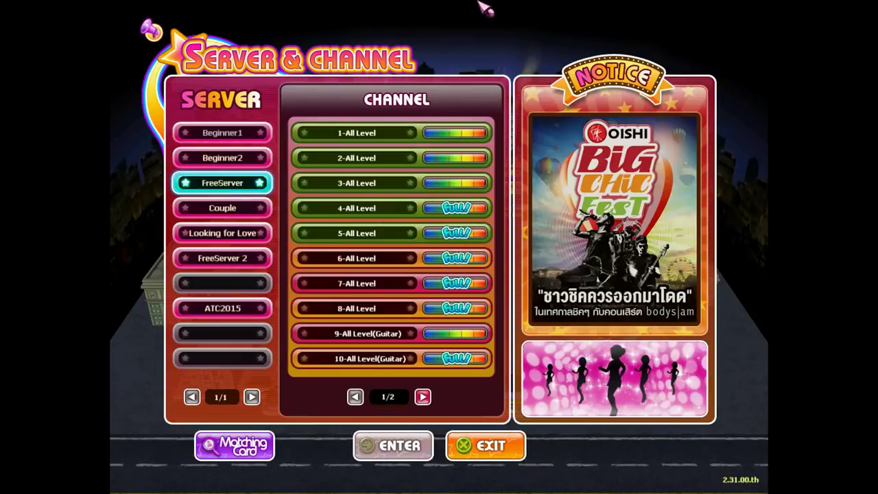
{"action": "mouse_move", "coordinate": [452, 132]}
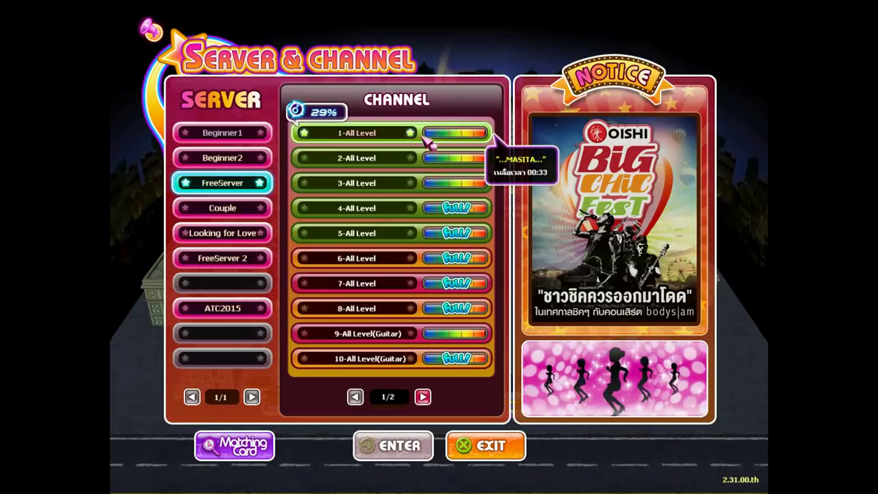